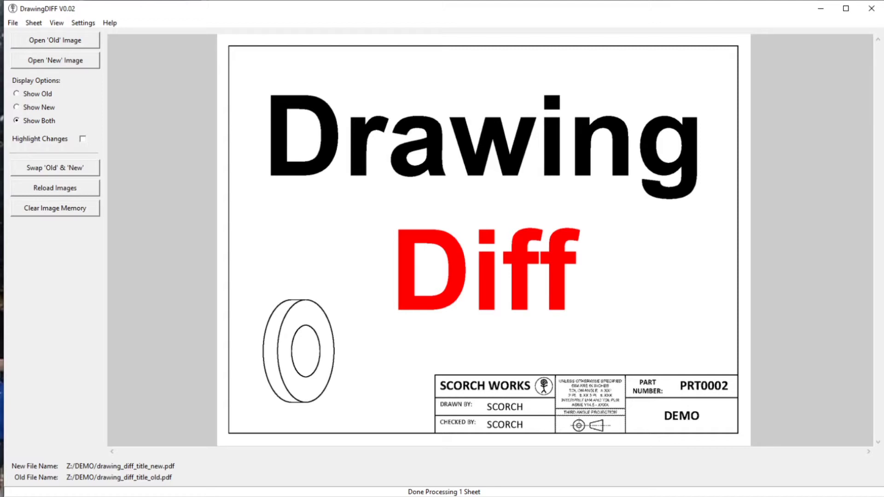
Minimize DrawingDIFF to reveal the DEMO folder in File Explorer
left_click(820, 8)
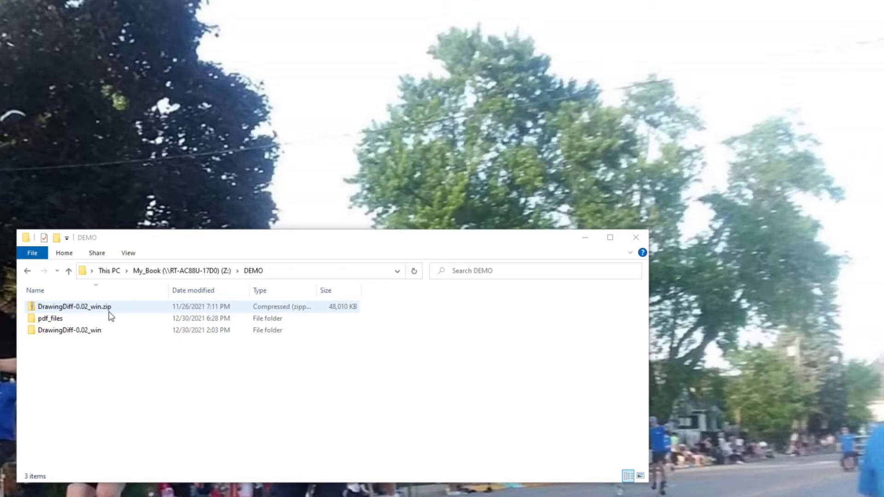
Open the DrawingDiff-0.02_win folder holding DrawingDiff.exe and gs9.26
left_click(93, 330)
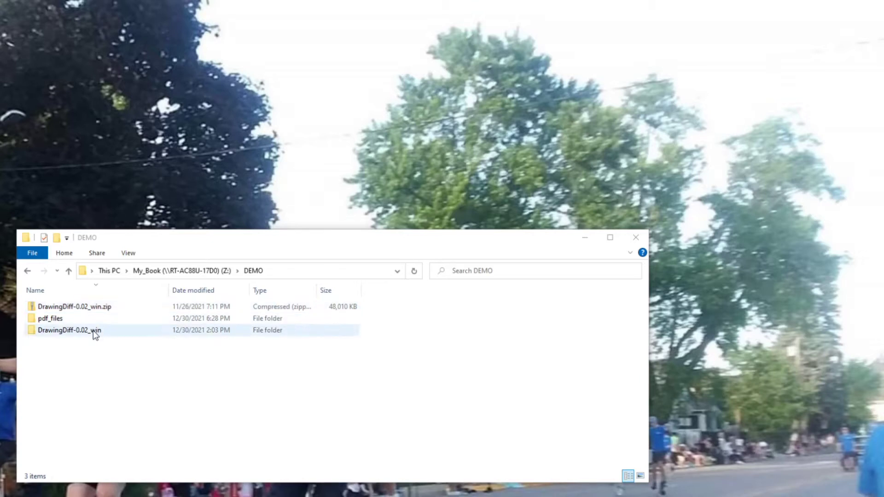
double_click(93, 331)
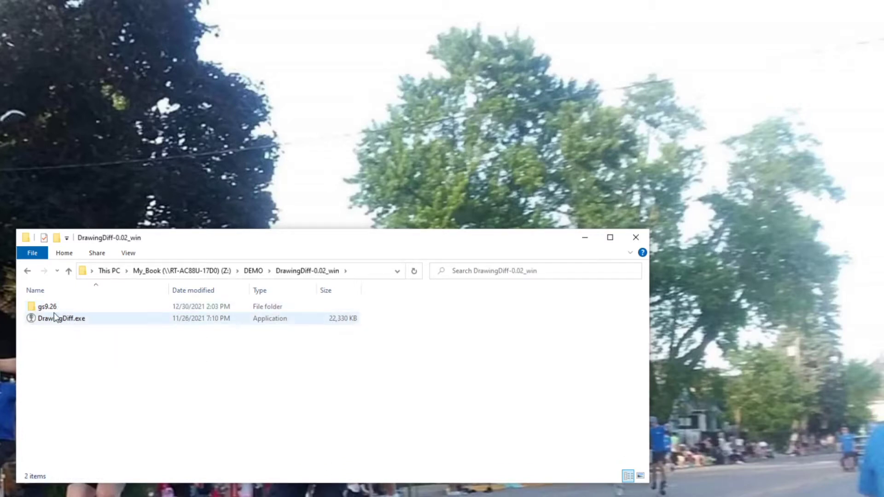
mouse_move(54, 310)
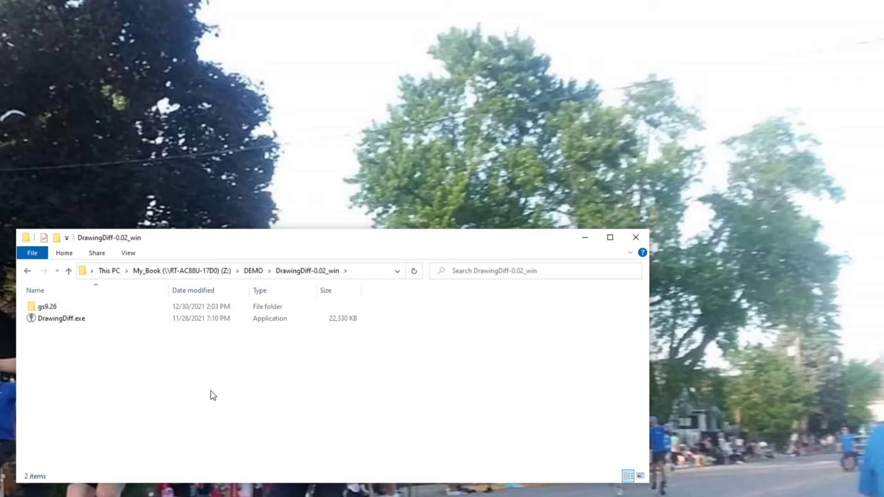
Launch DrawingDiff.exe and browse to the DEMO > pdf_files folder
left_click(75, 323)
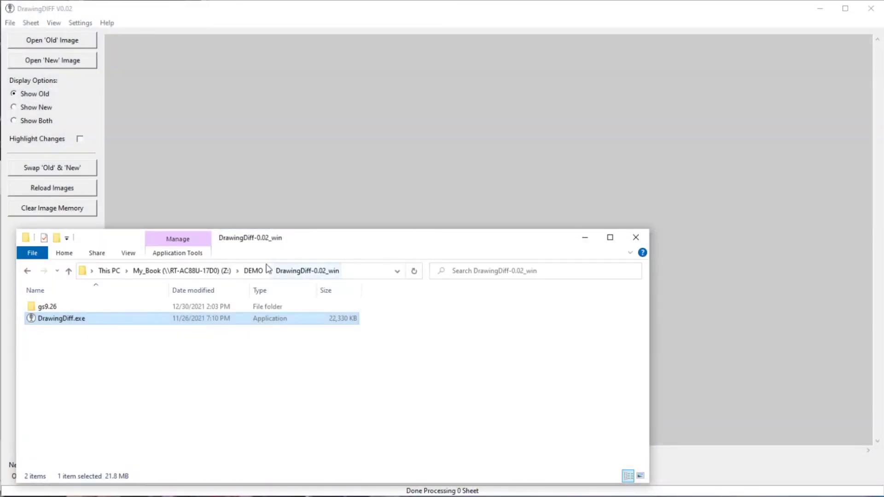
left_click(253, 272)
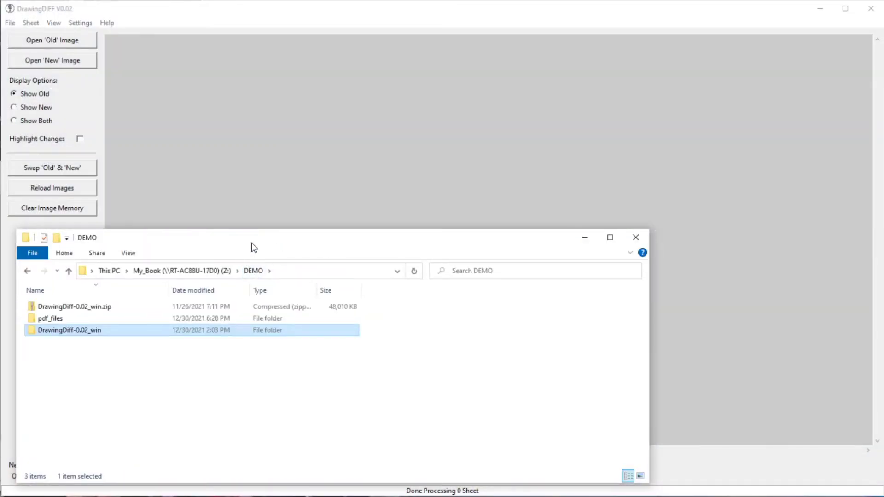
double_click(43, 319)
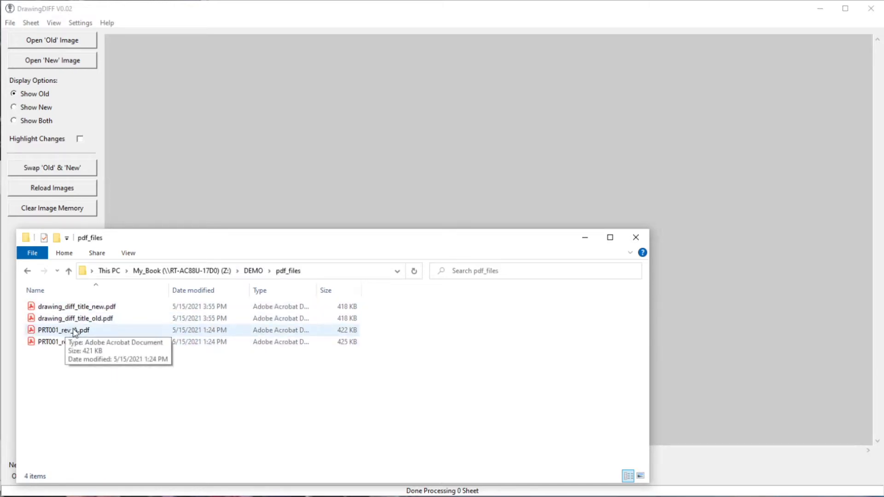
Drag PRT001_rev_A.pdf and PRT001_rev_B.pdf into DrawingDIFF as the old and new drawings
key("ctrl+a")
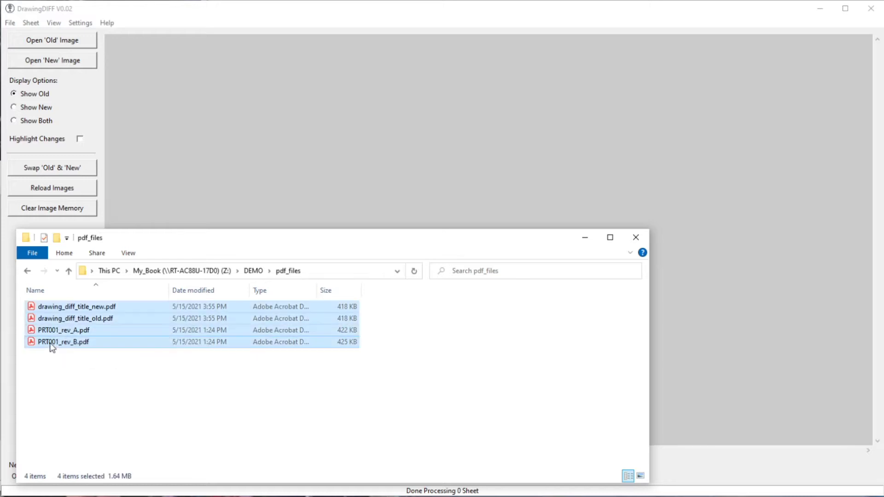
left_click(53, 333)
left_click(70, 343, "shift")
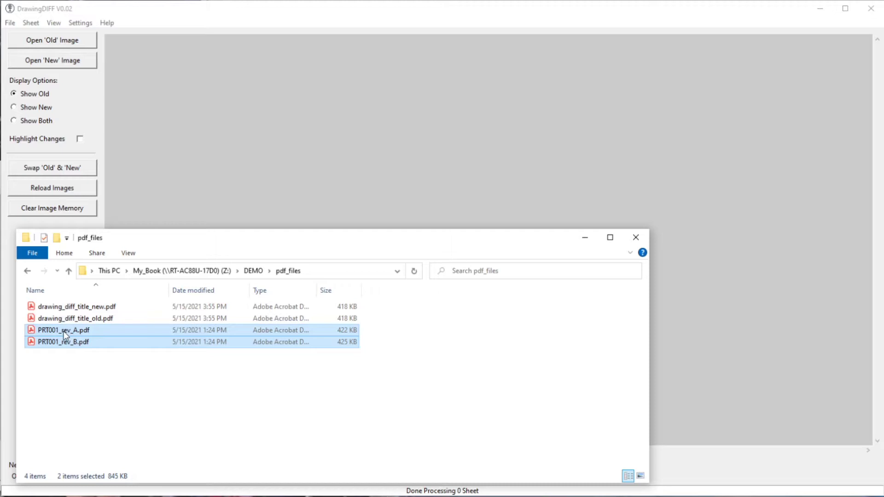
left_click_drag(62, 331, 219, 195)
left_click_drag(279, 153, 283, 150)
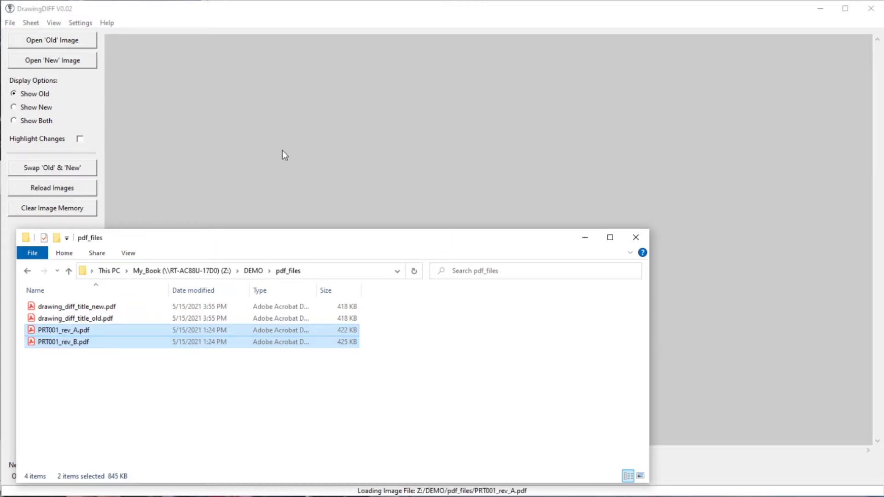
left_click(329, 7)
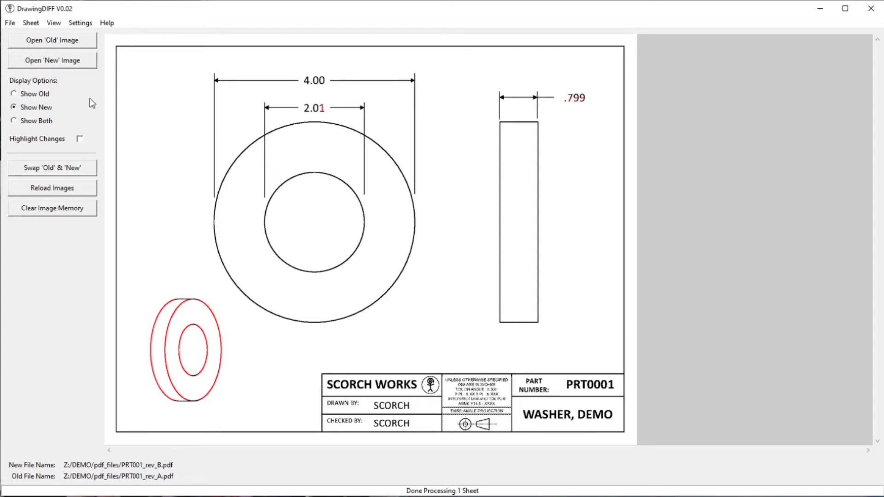
Overlay both revisions so 2.00/2.01 and .800/.799 appear superimposed on one sheet
left_click(20, 123)
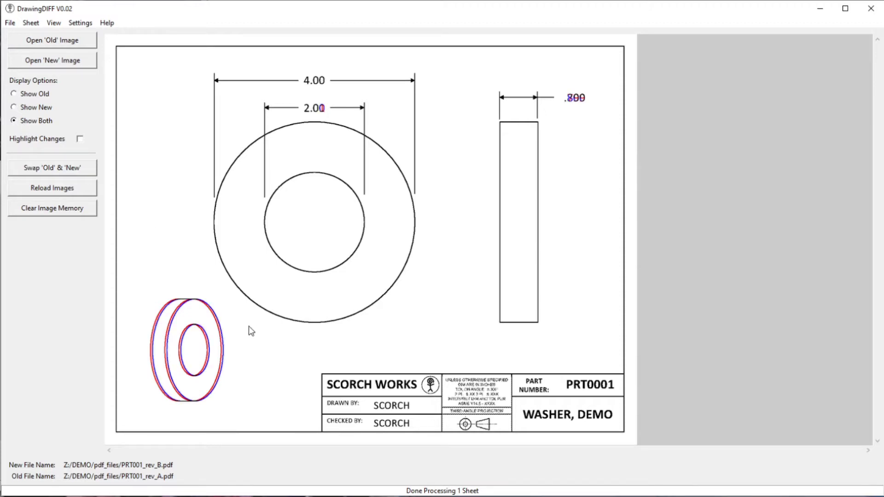
Zoom in on the superimposed 2.00/2.01 hole dimension, pan across, then zoom back out
scroll(318, 93, "up", 6)
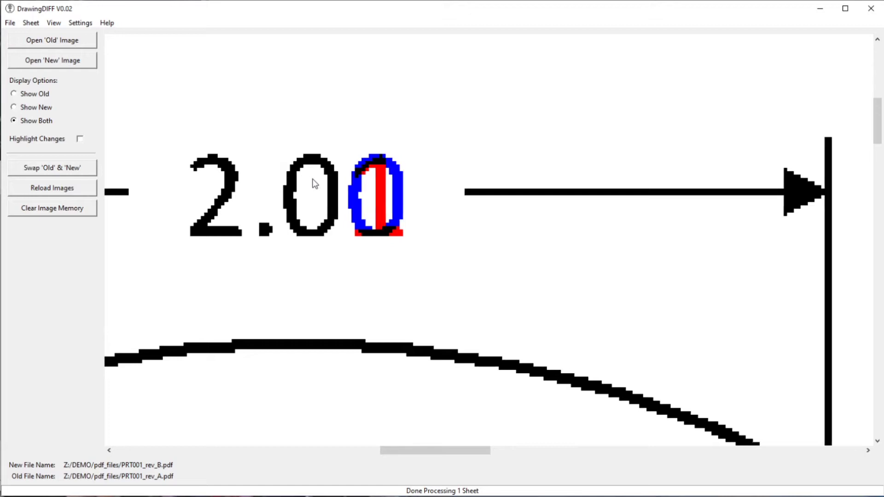
left_click_drag(312, 184, 466, 210)
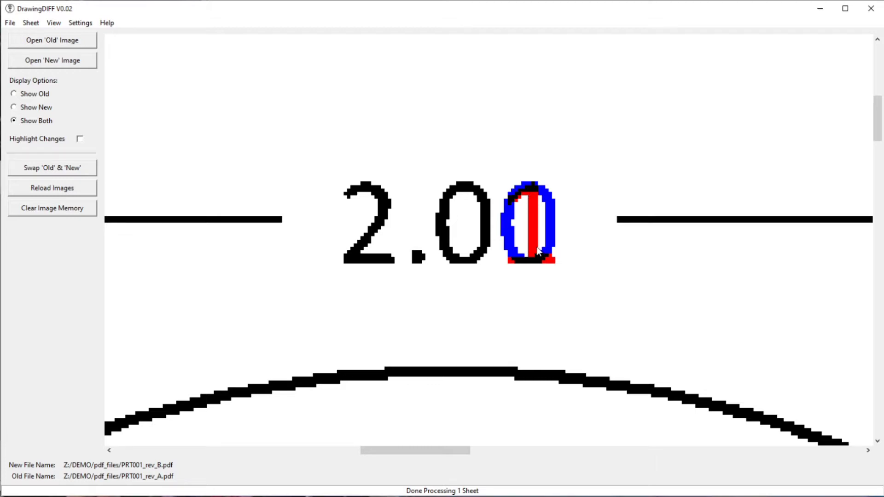
scroll(427, 215, "down", 3)
Zoom out to the full combined sheet and bring up the settings options for highlighting changes
scroll(427, 215, "down", 3)
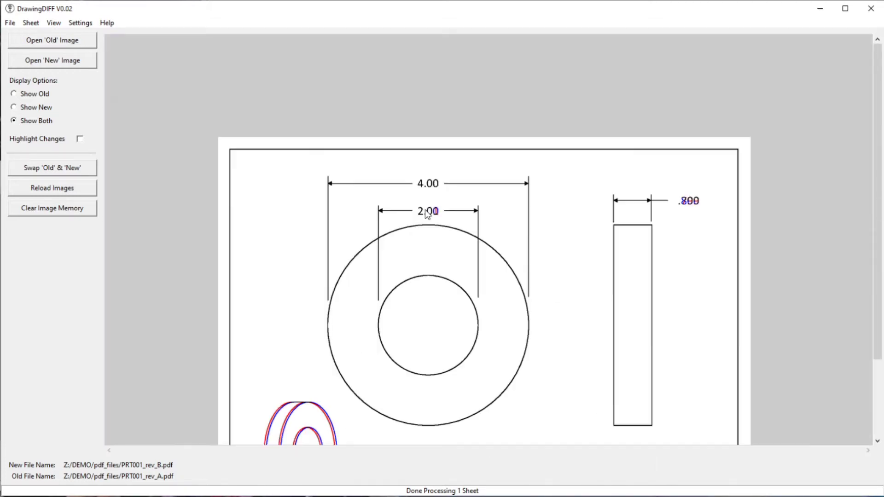
scroll(432, 215, "down", 2)
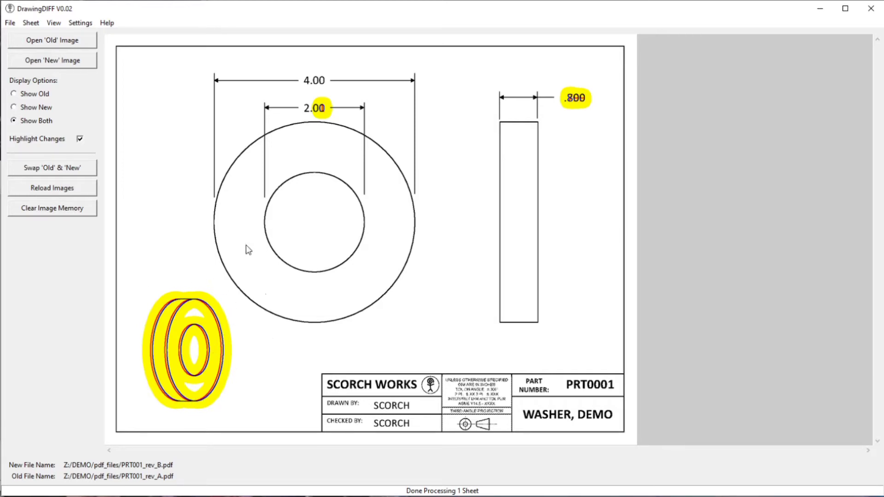
left_click(80, 23)
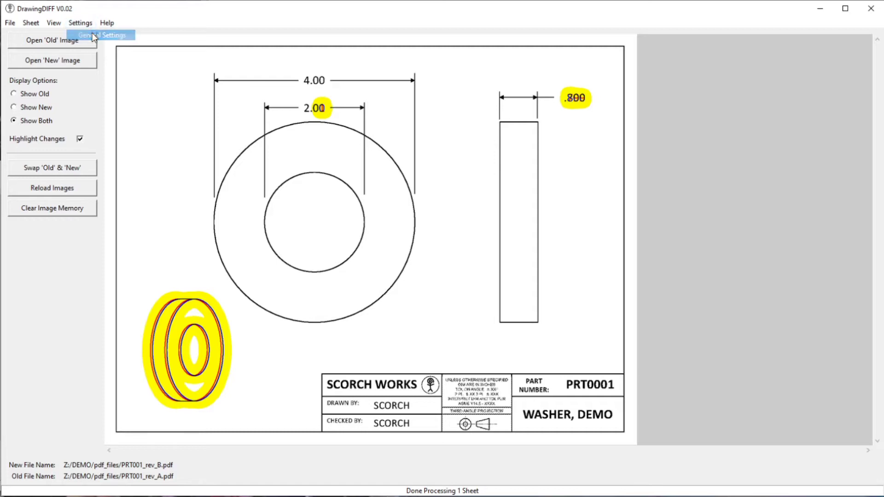
left_click(94, 36)
left_click_drag(686, 191, 529, 162)
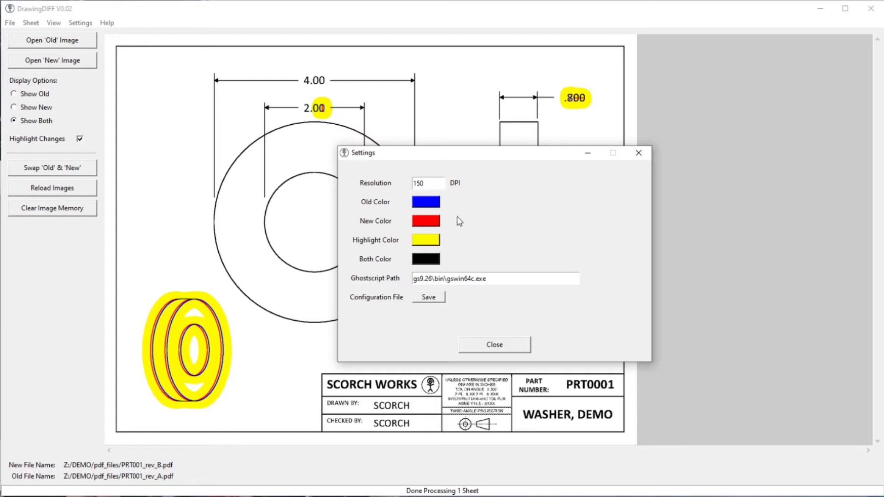
left_click(501, 344)
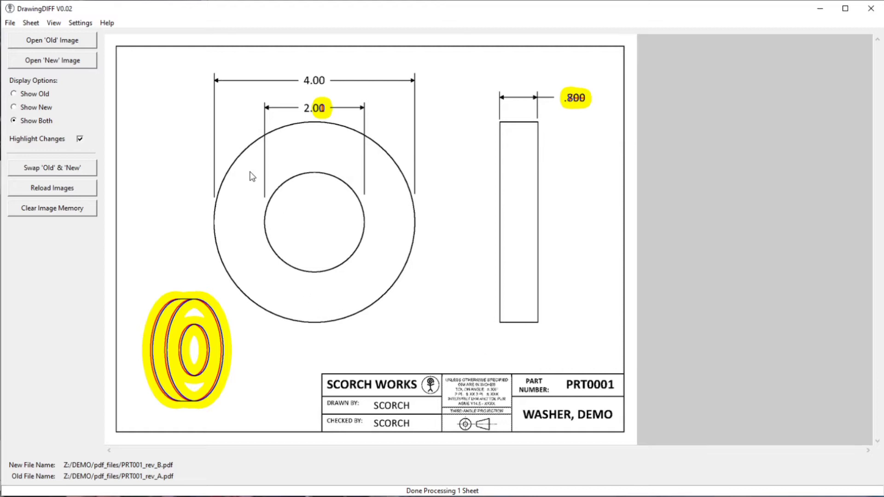
Show only the new revision and zoom in on its highlighted 2.01 dimension
left_click(15, 109)
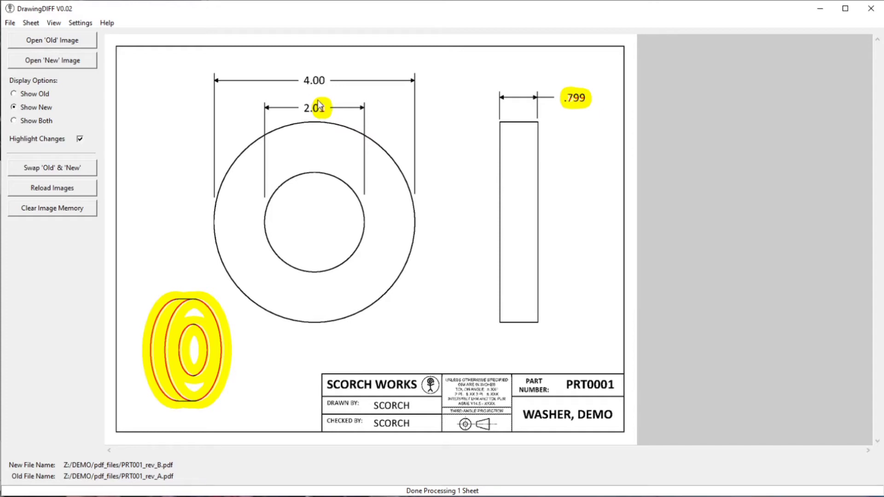
scroll(319, 111, "up", 3)
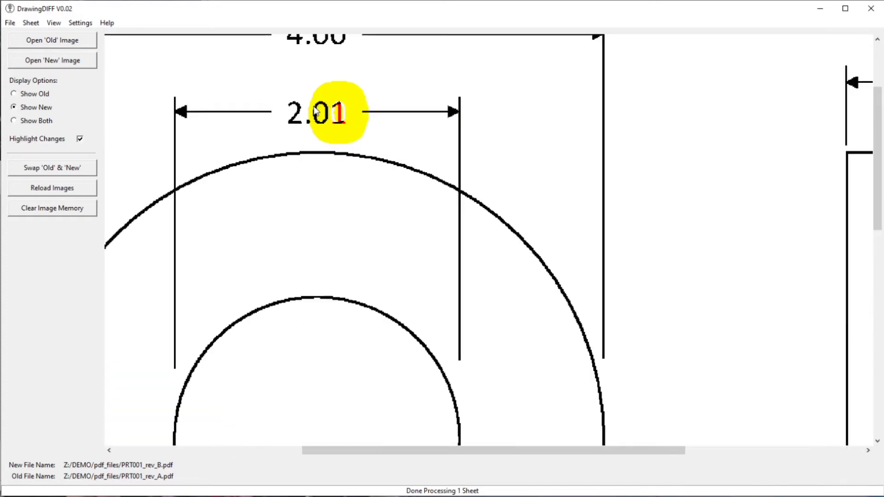
scroll(316, 113, "up", 5)
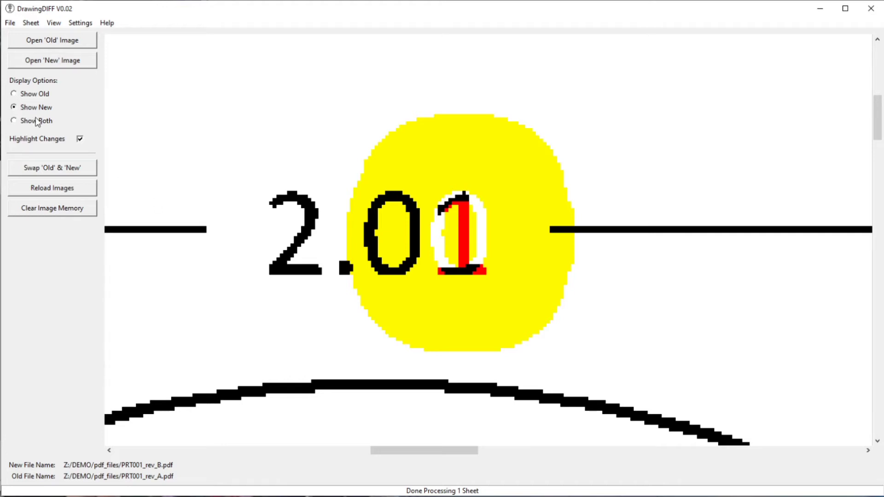
scroll(456, 237, "down", 2)
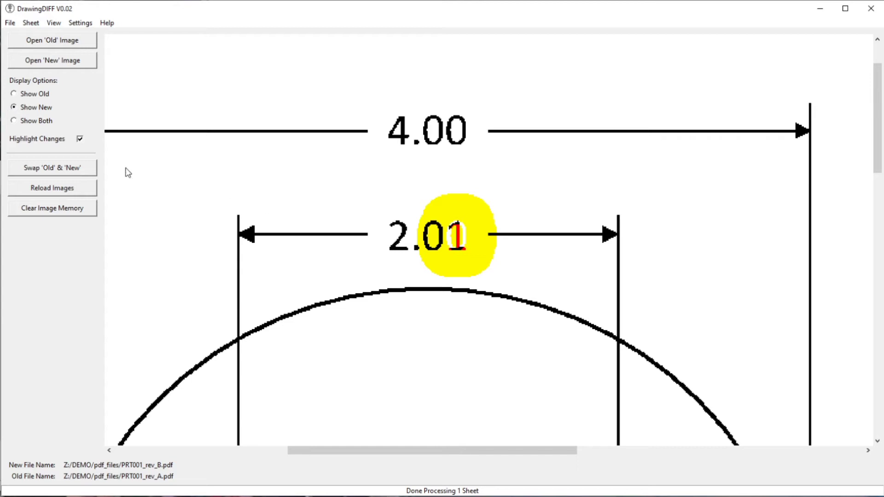
View the old revision's 2.00 value up close, then return to the new revision
left_click(15, 94)
scroll(301, 84, "up", 2)
scroll(343, 129, "up", 2)
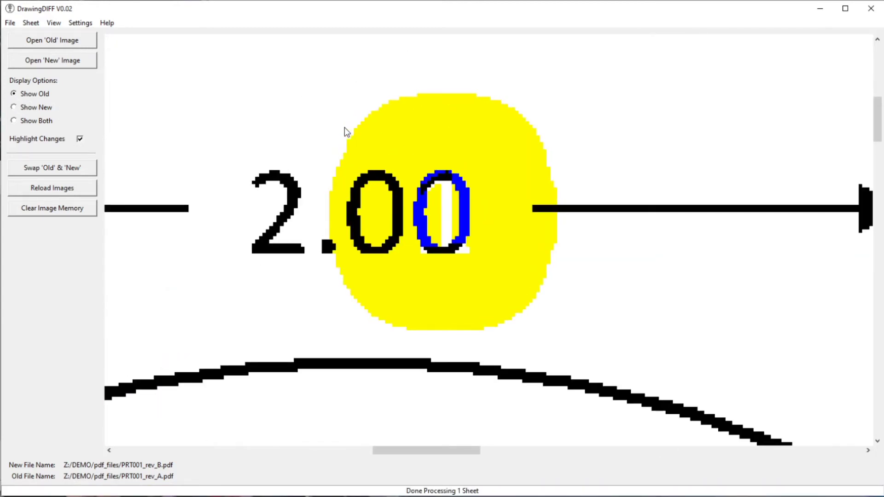
left_click(15, 107)
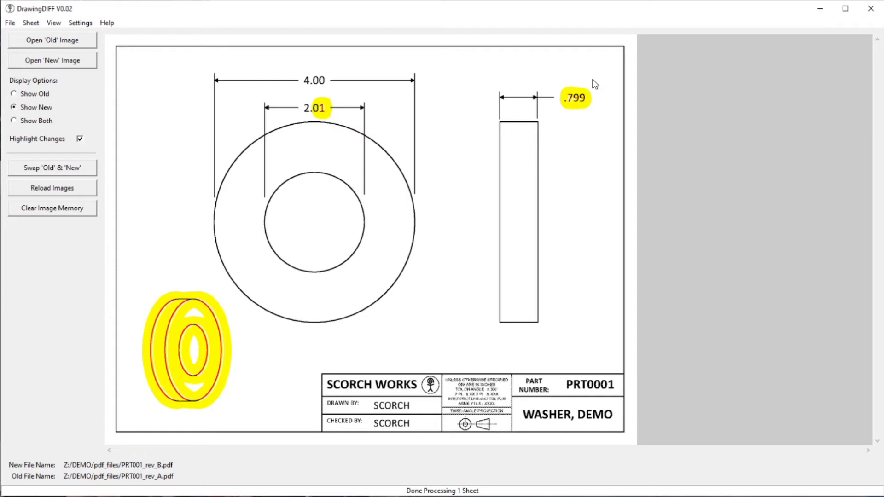
scroll(595, 84, "up", 5)
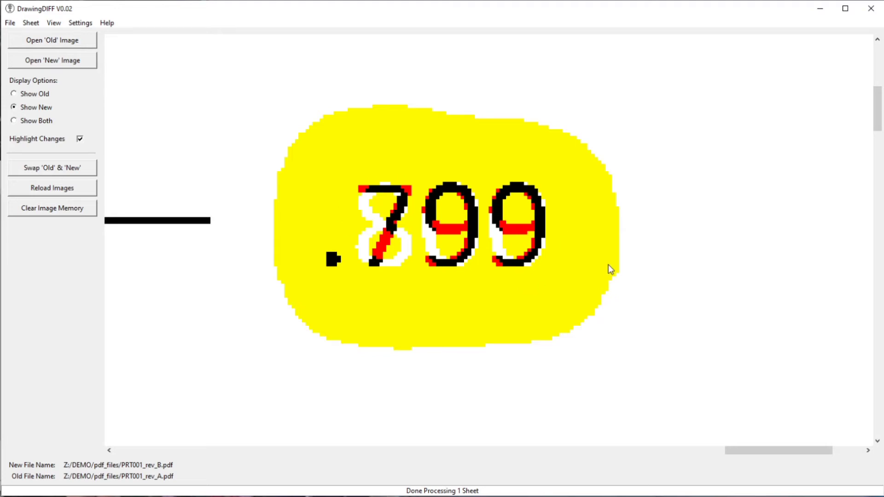
scroll(608, 265, "down", 8)
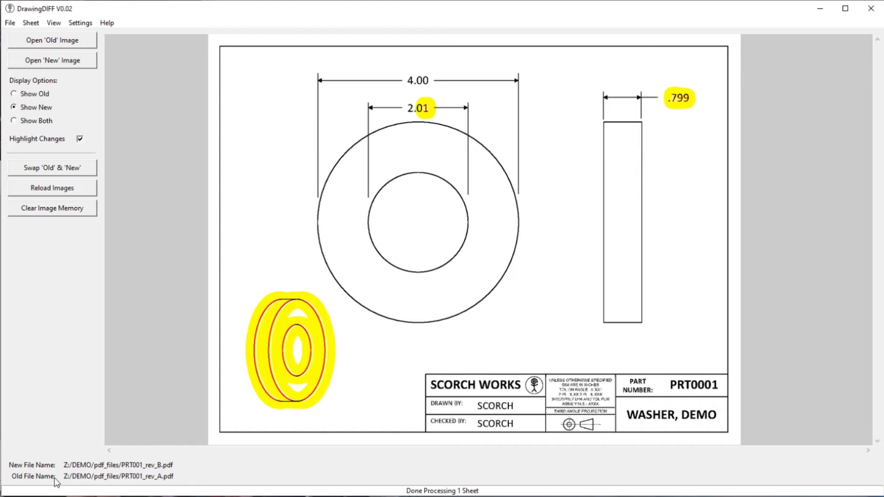
left_click(60, 170)
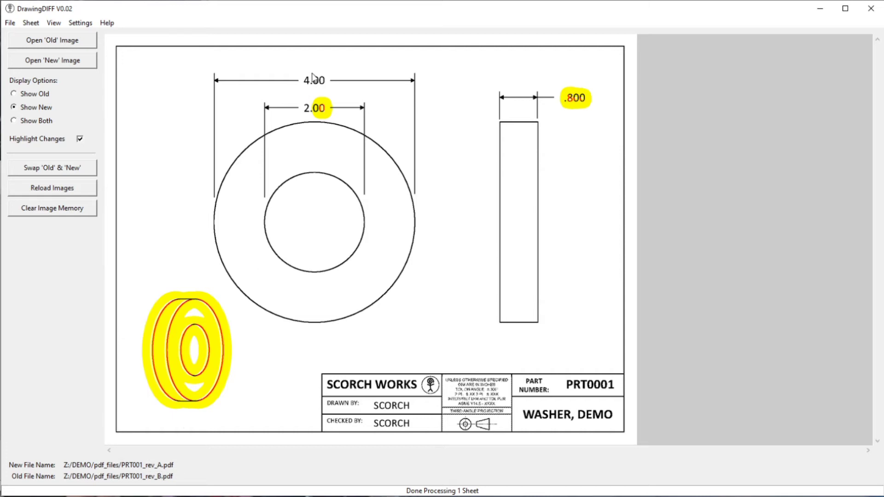
scroll(323, 84, "up", 1)
scroll(374, 138, "down", 1)
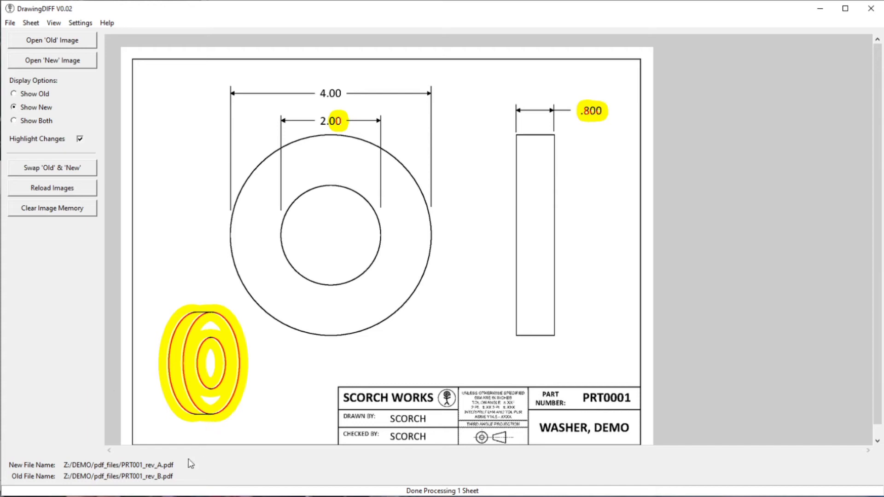
left_click(60, 168)
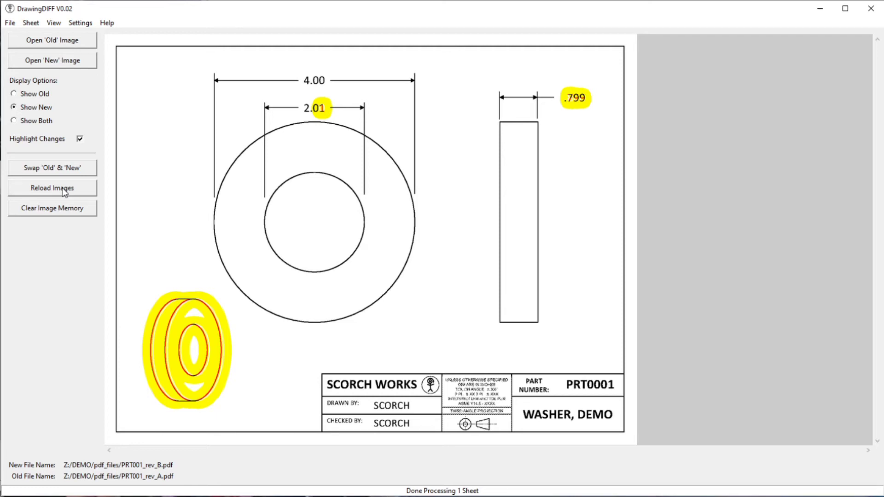
left_click(54, 194)
Check the Sheet list, then hide the file names below the drawing via the View menu
left_click(32, 23)
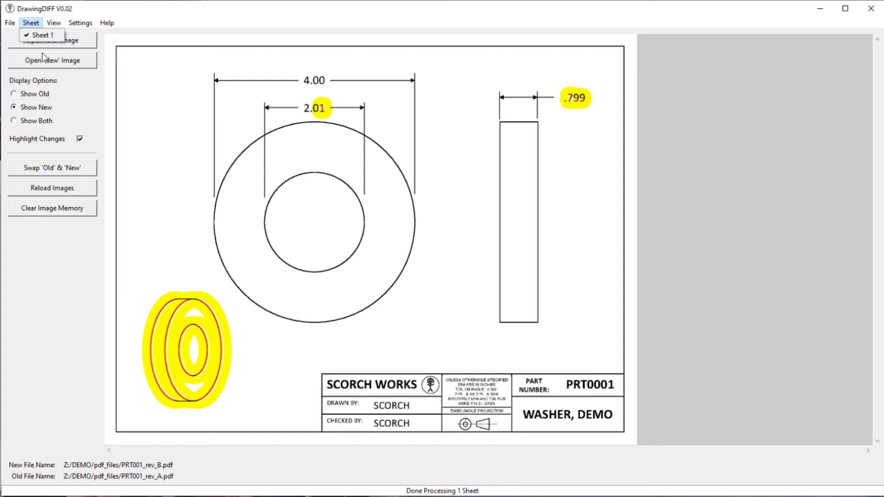
mouse_move(52, 21)
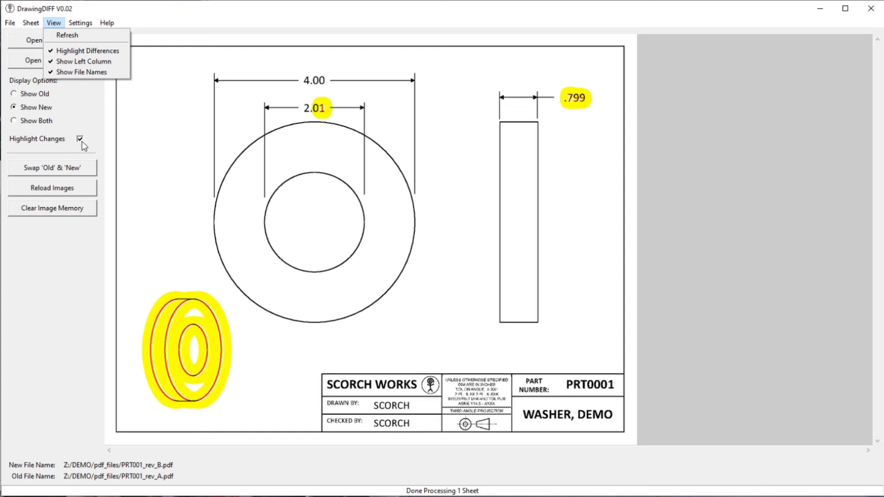
left_click(85, 71)
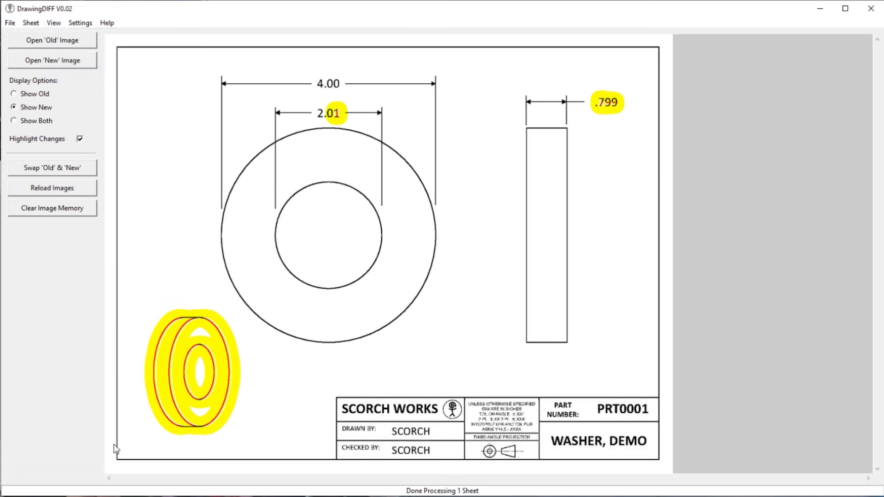
Turn the left column of comparison controls off and back on from the View menu
left_click(82, 23)
left_click(85, 8)
left_click(54, 22)
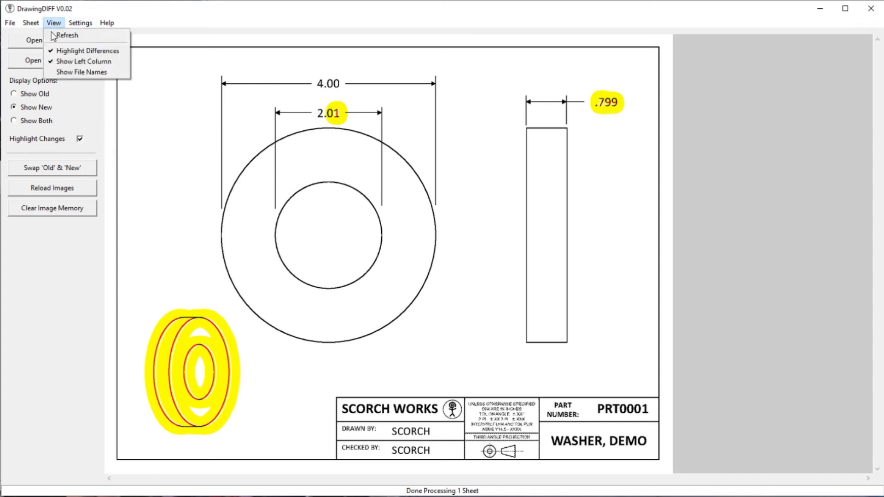
left_click(69, 63)
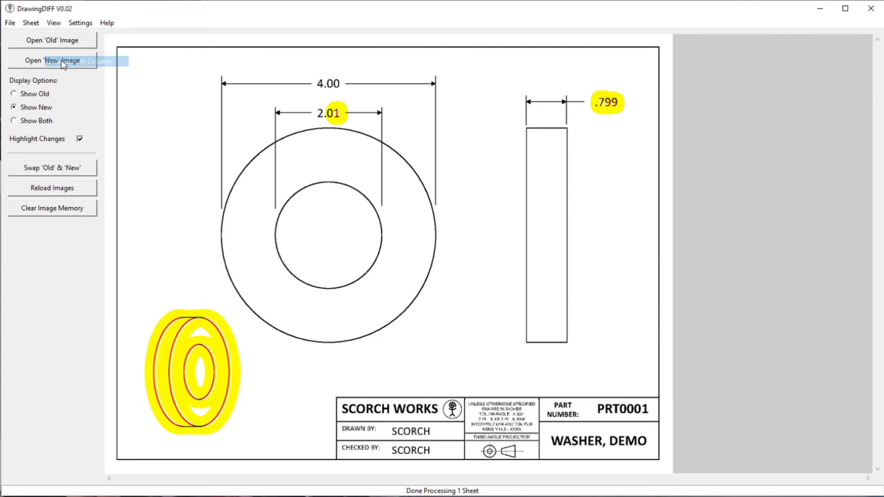
left_click(53, 22)
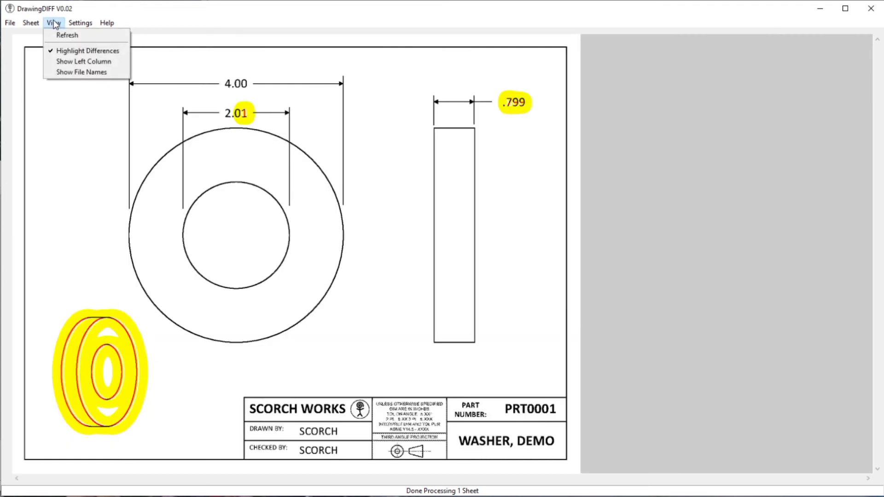
left_click(64, 62)
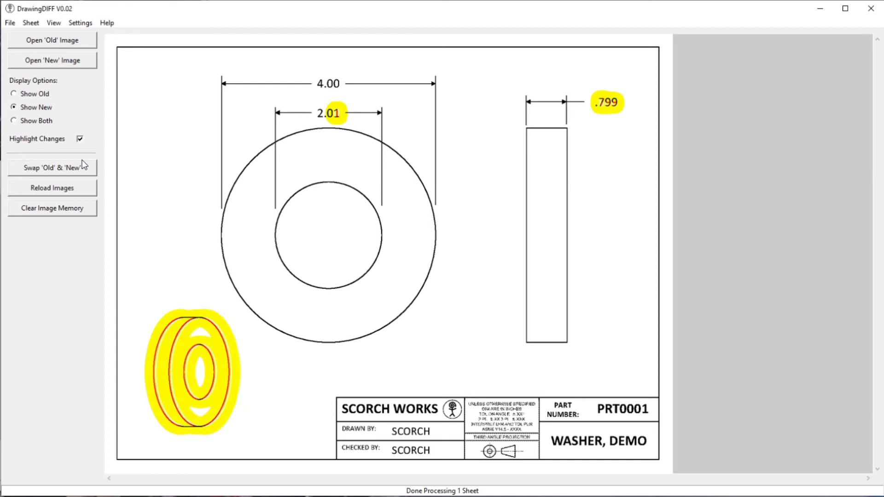
left_click(76, 24)
left_click(88, 35)
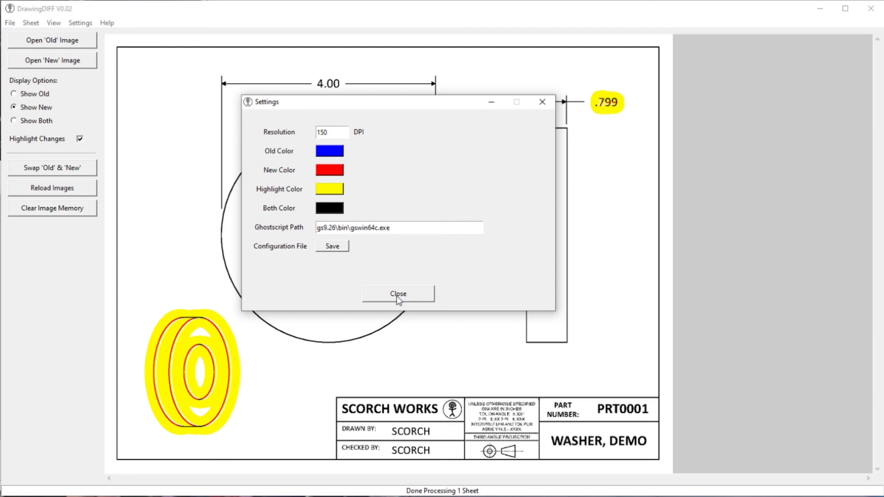
left_click(414, 295)
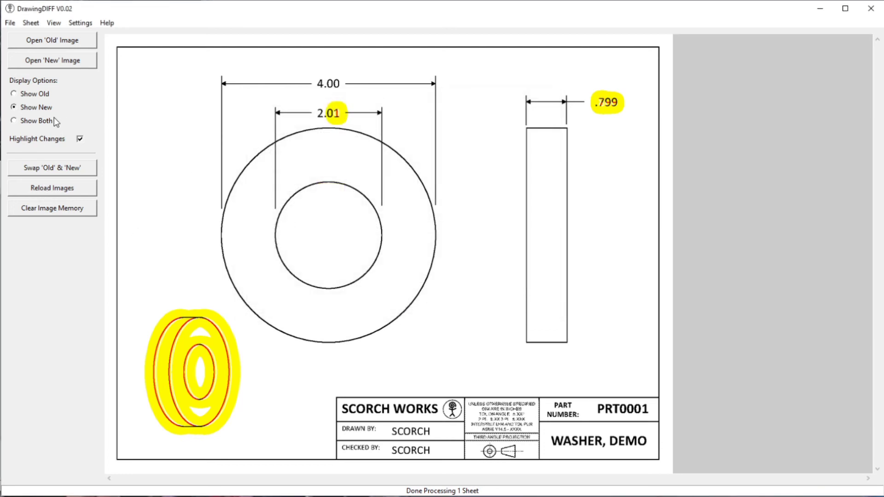
left_click(11, 23)
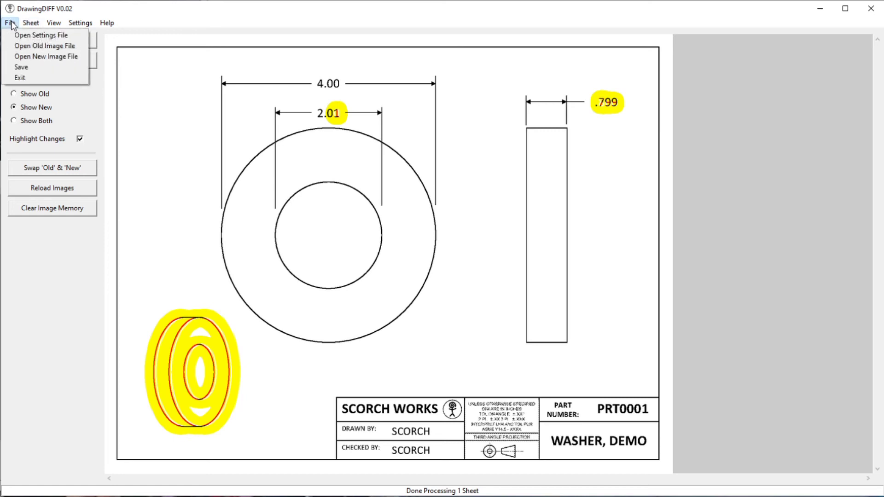
Save the comparison under the default TIFF name PRT001_rev_A_vs_PRT001_rev_B.tif
left_click(30, 69)
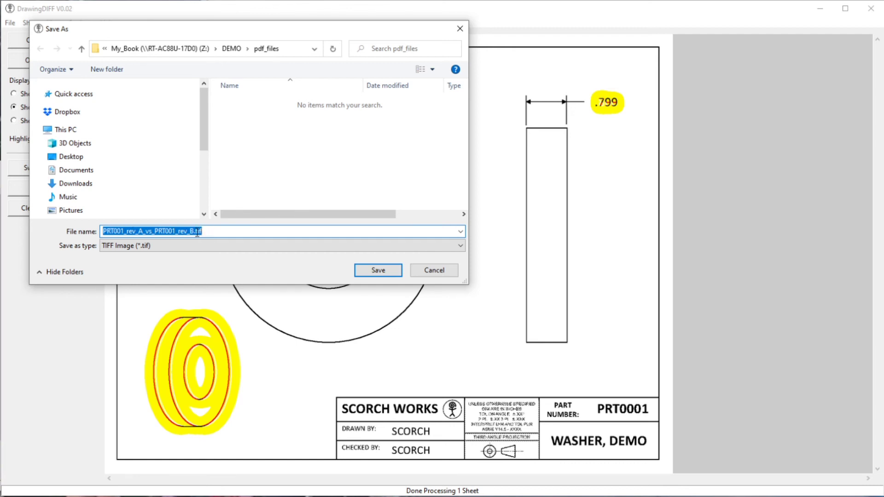
left_click(370, 268)
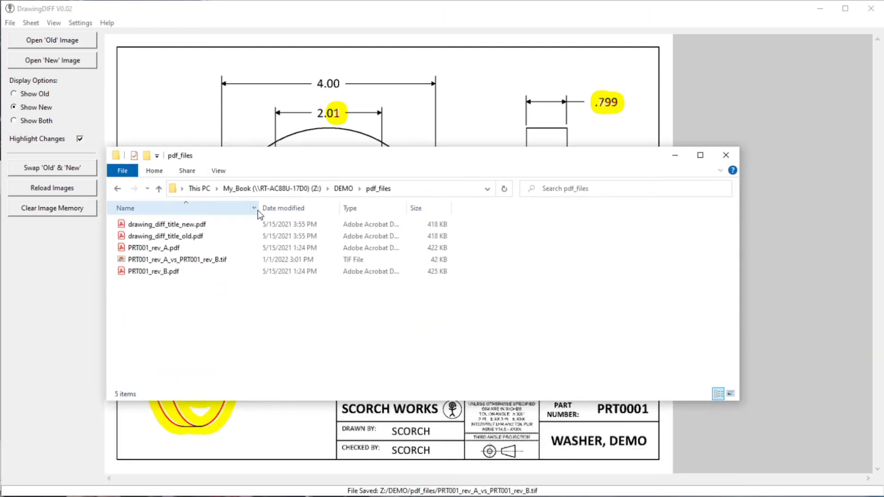
Open PRT001_rev_A_vs_PRT001_rev_B.tif from the pdf_files folder in Windows Photo Viewer
double_click(203, 262)
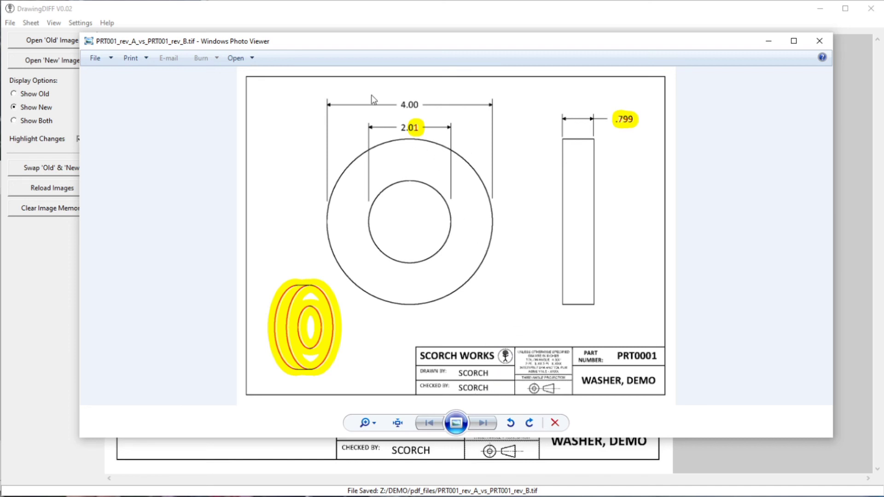
Zoom into the saved TIF comparison, then close Photo Viewer and the pdf_files folder
scroll(387, 163, "up", 5)
scroll(430, 187, "down", 5)
left_click(821, 41)
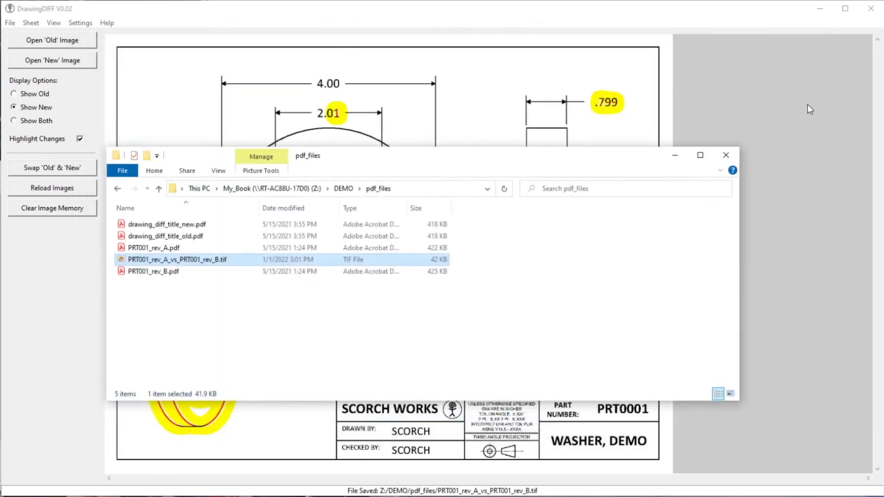
left_click(688, 156)
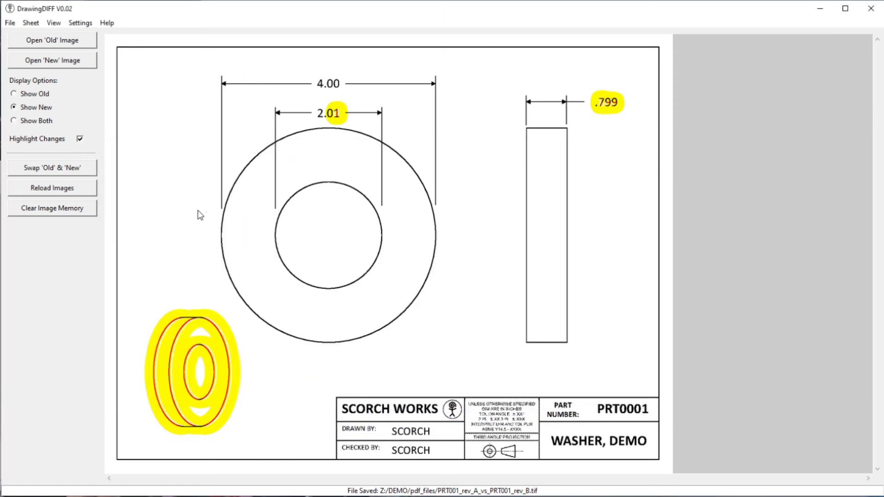